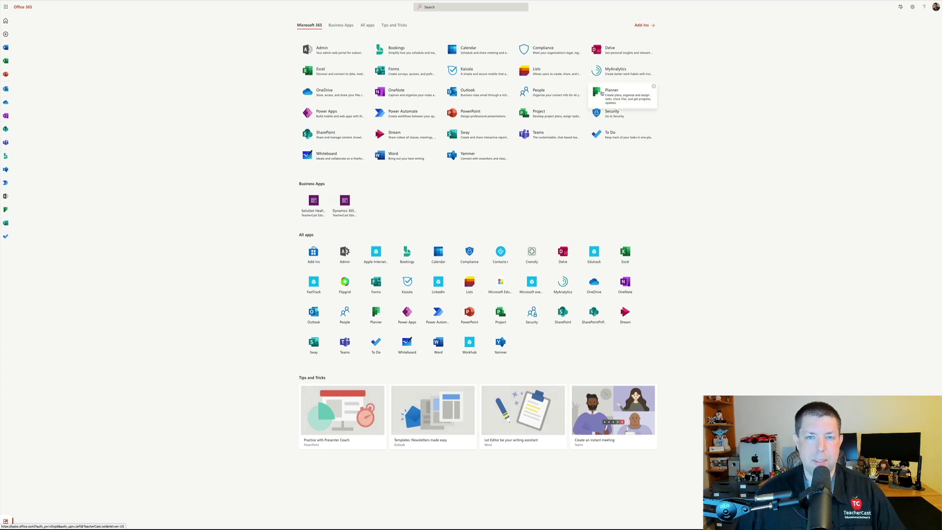
Step: Open Planner and name a new private plan 'My Awesome Planner!'
left_click(602, 93)
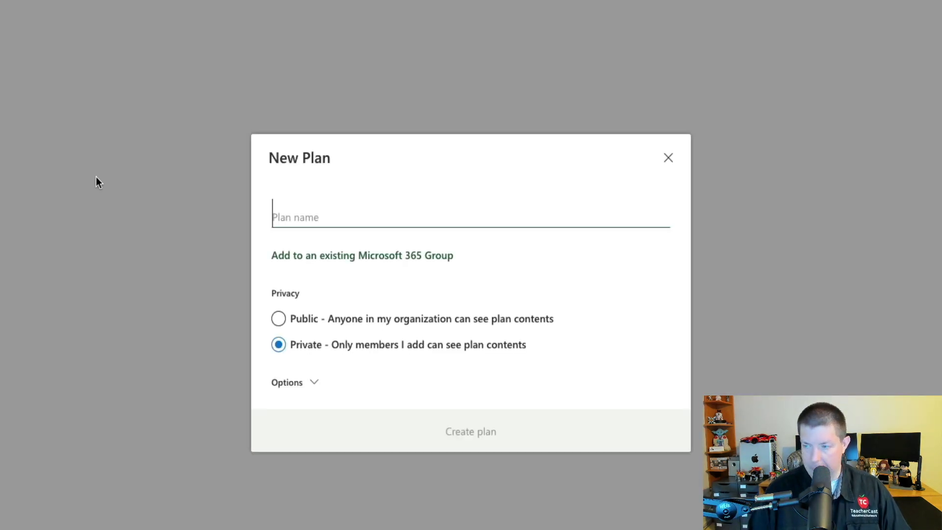
type("My Awesome Planner!")
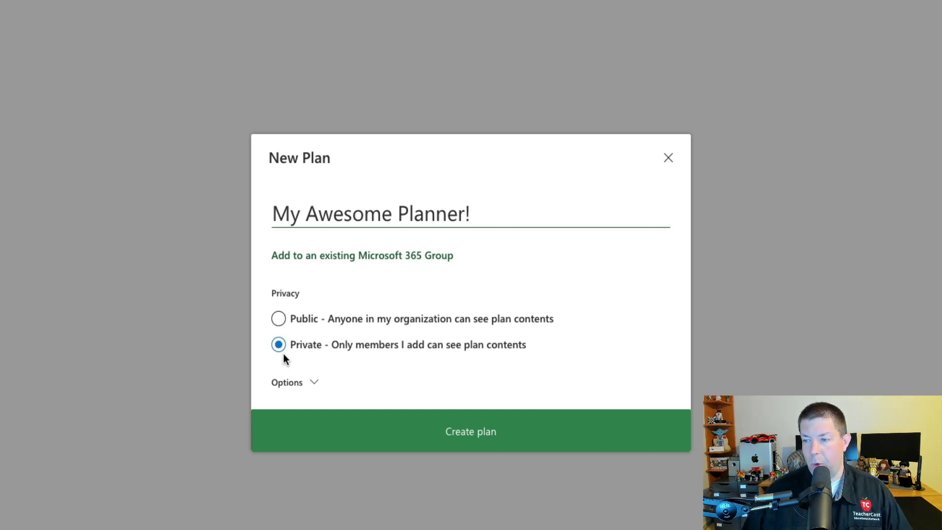
Step: Create the 'My Awesome Planner!' plan so its board opens with an empty To do bucket
left_click(436, 442)
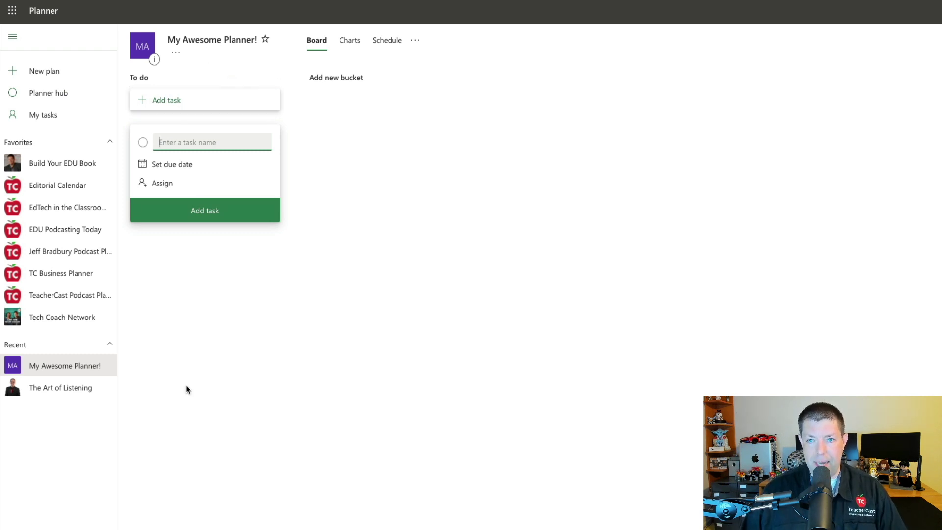
Step: Add three buckets named Family, Work and Entertainment
left_click(337, 78)
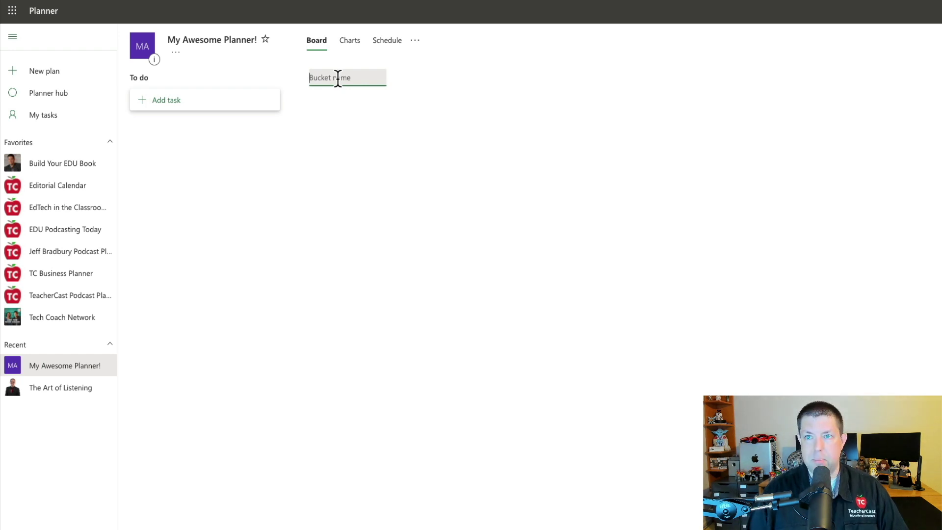
type("Family")
key("Return")
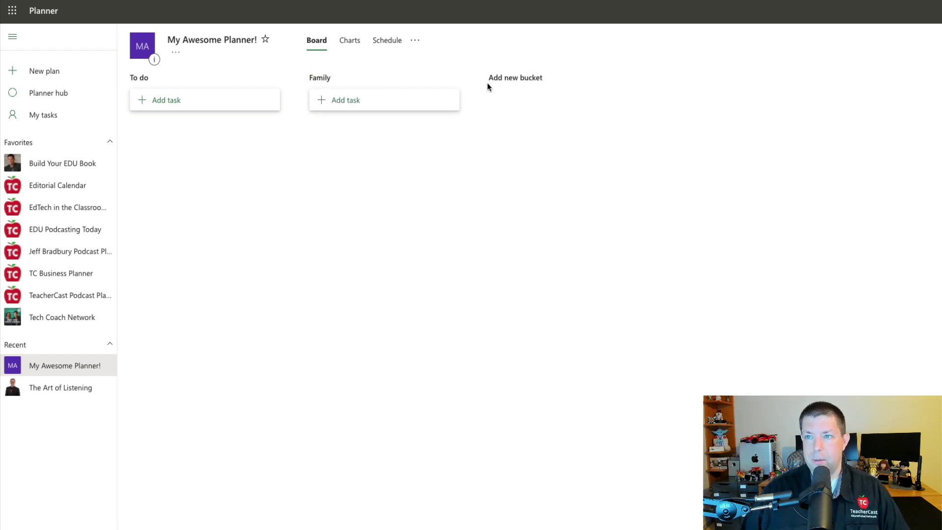
left_click(488, 84)
type("Work")
key("Return")
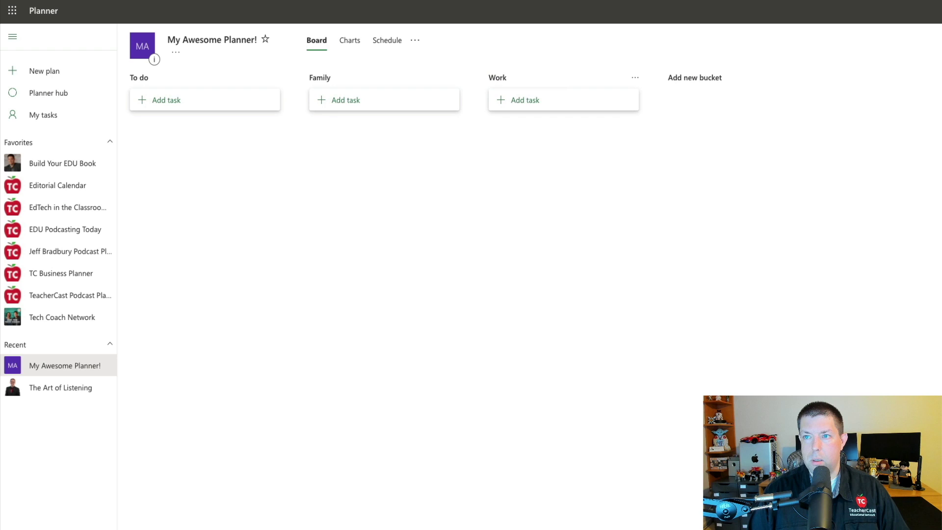
left_click(682, 78)
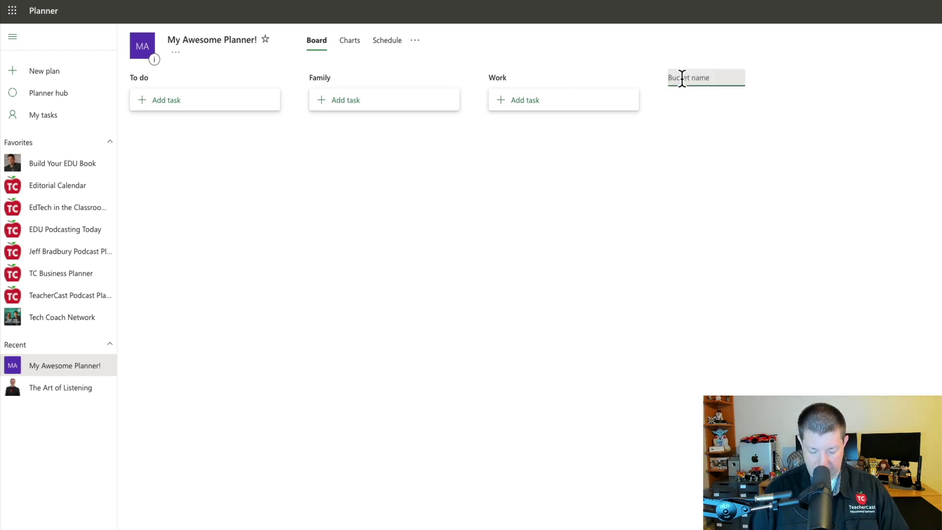
type("Entertainment")
key("Return")
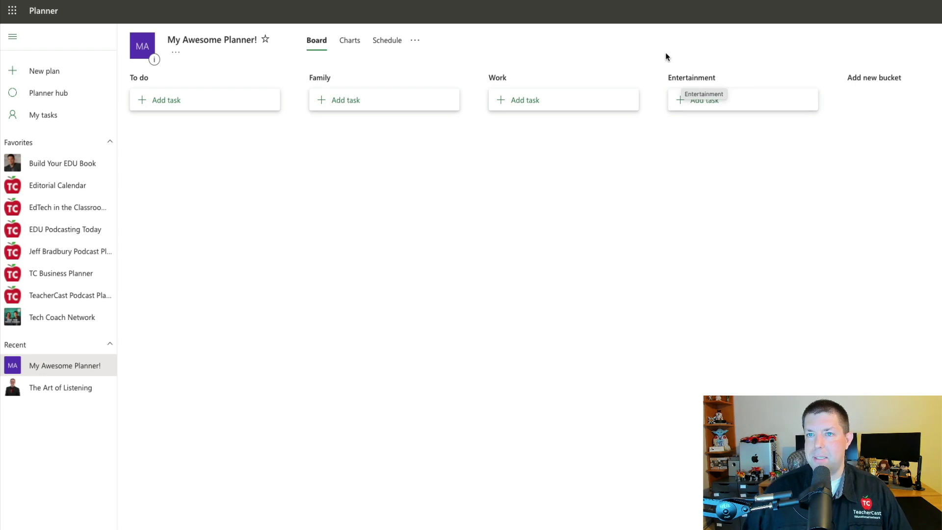
Step: Add a 'Plan my family trip' task to the Family bucket
left_click(348, 102)
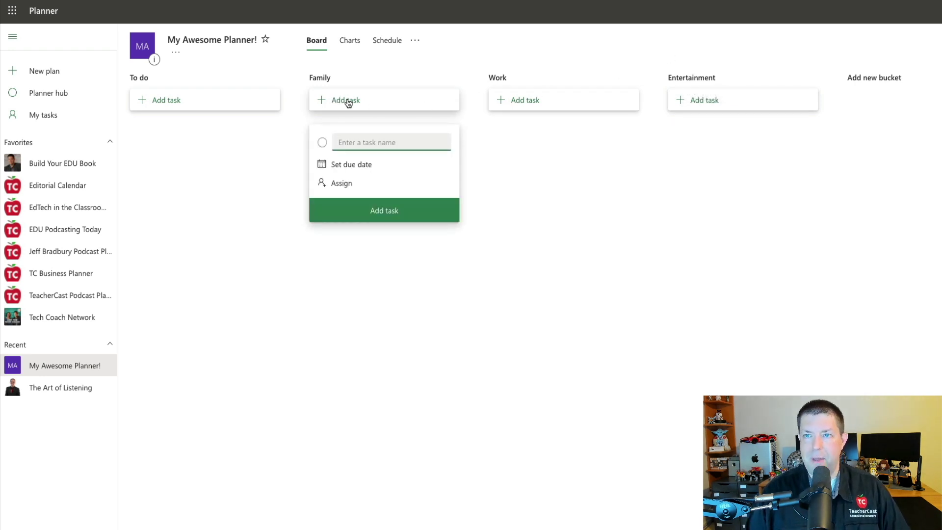
type("Plan my")
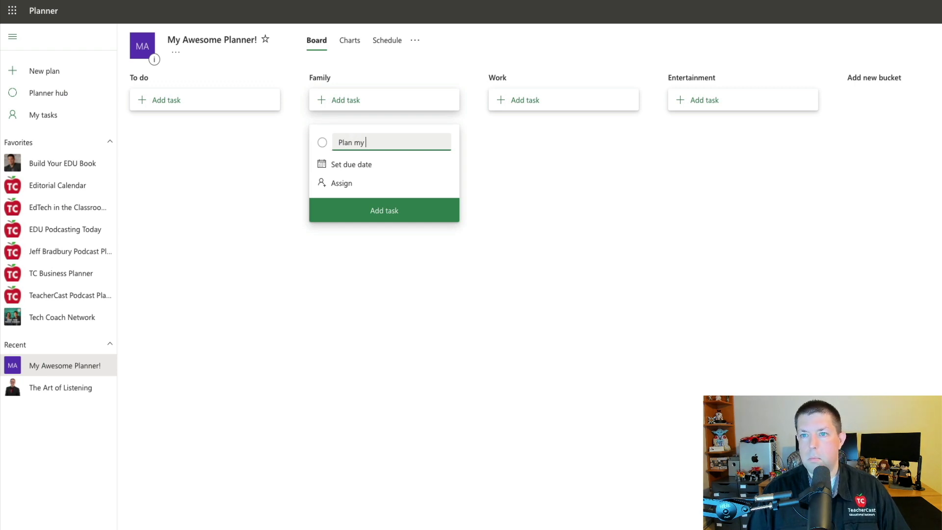
type(" family trip")
key("Return")
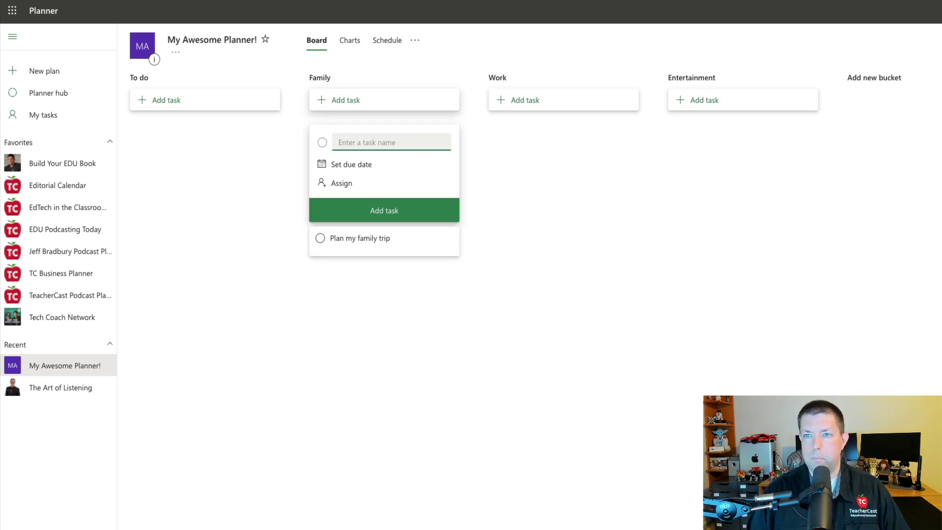
left_click(389, 242)
Step: Give the task the note 'Where do you I want to go on vacation this year?'
left_click(368, 154)
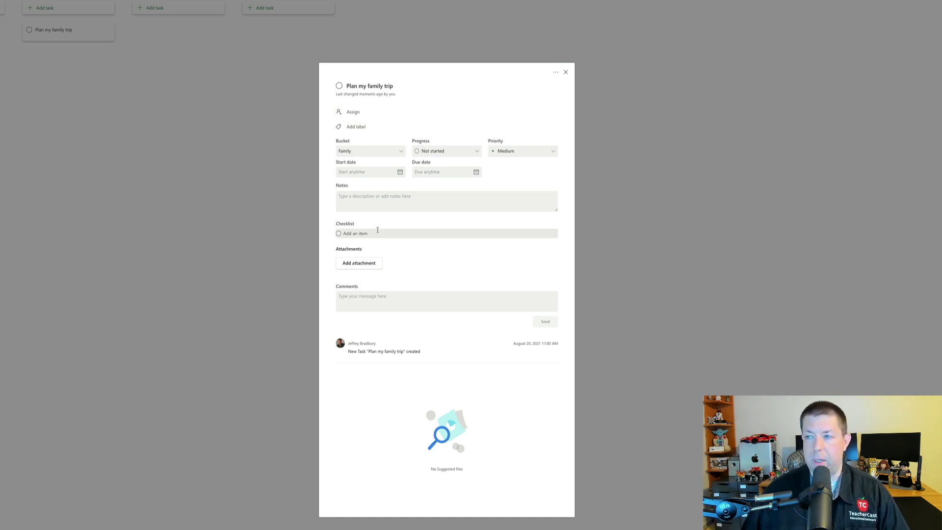
left_click(354, 197)
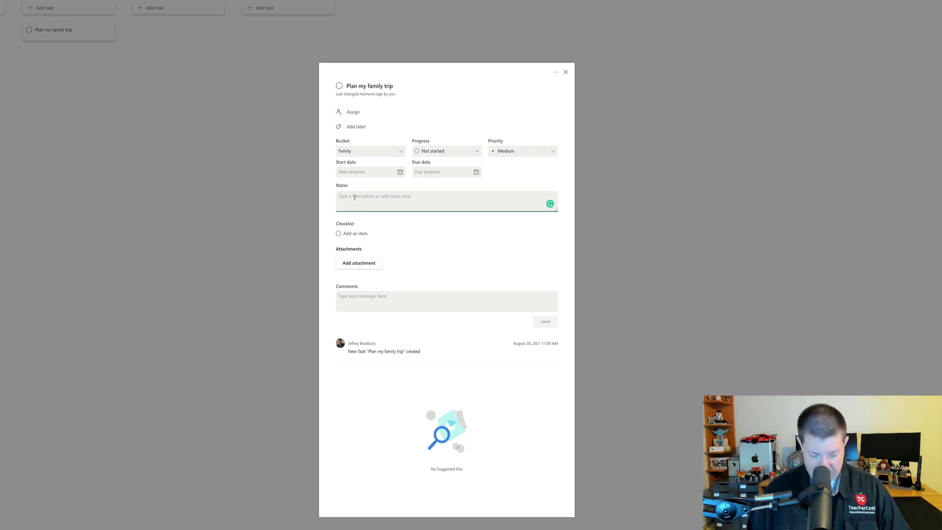
type("Where do you I want to go")
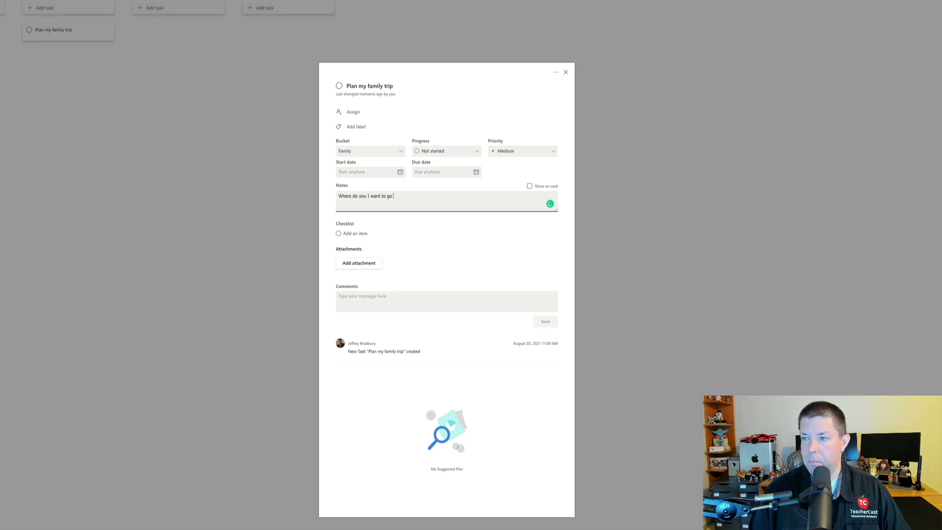
type(" on vacation this ")
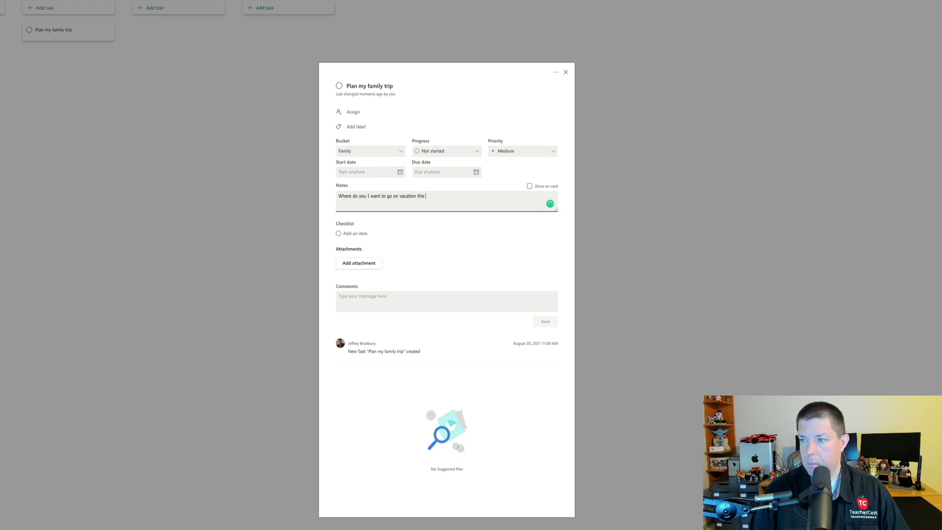
type("year?")
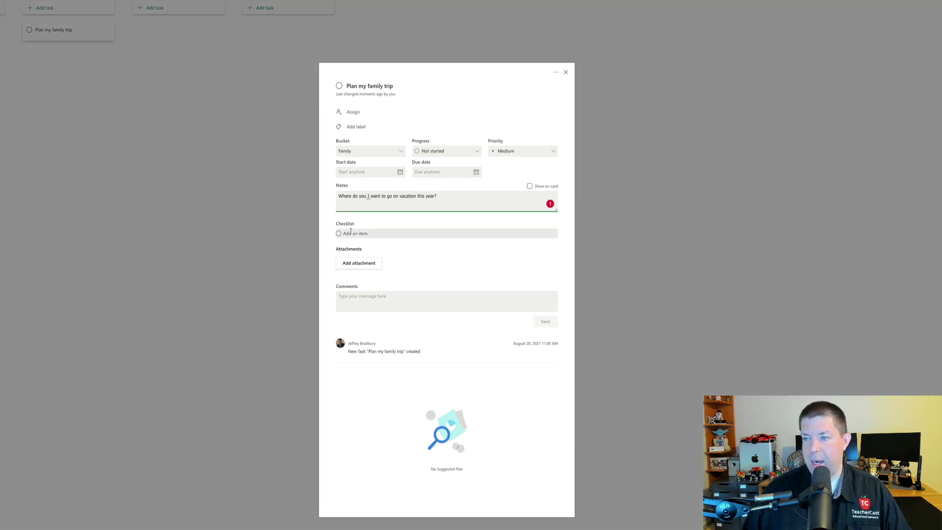
Step: Add checklist items, tick Plan vacation and Call travel agent, and show the checklist on the card
left_click(350, 233)
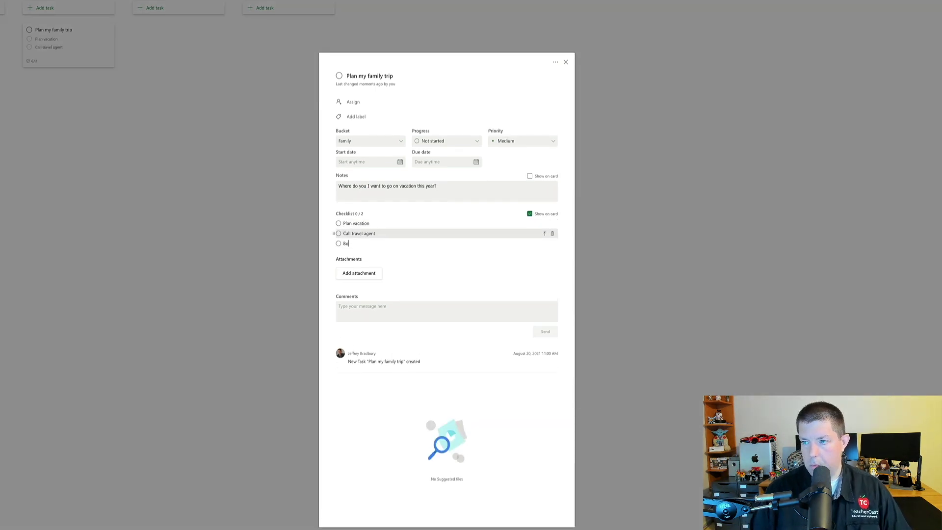
type("ok flight Pack Bags Leave Have fun! Come Home Rest!")
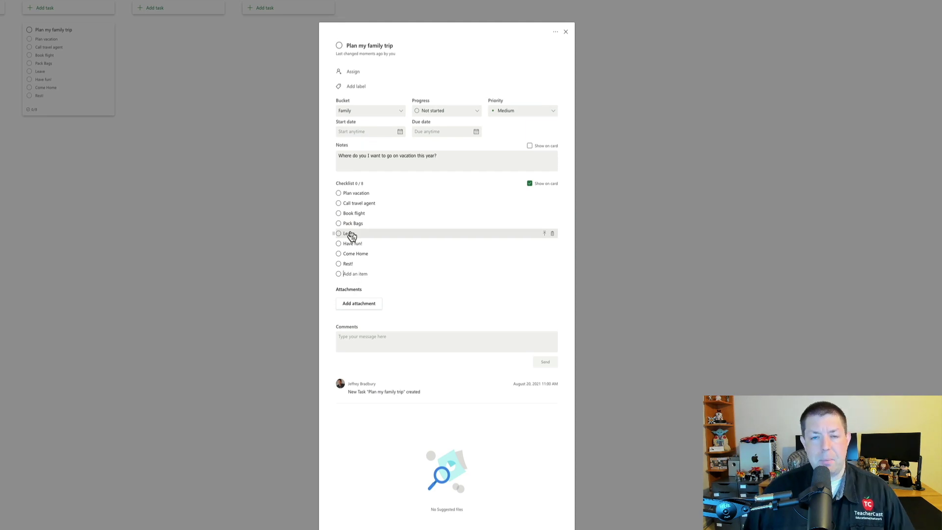
left_click(339, 193)
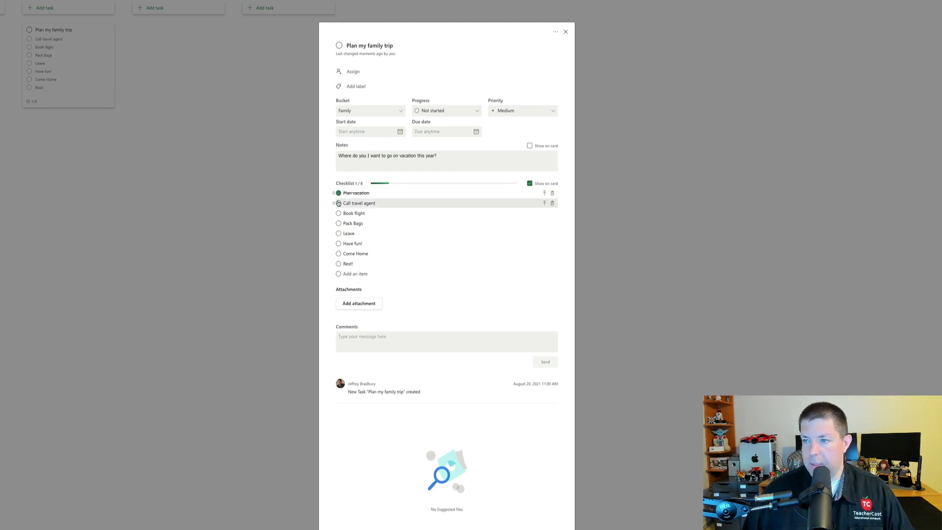
left_click(338, 203)
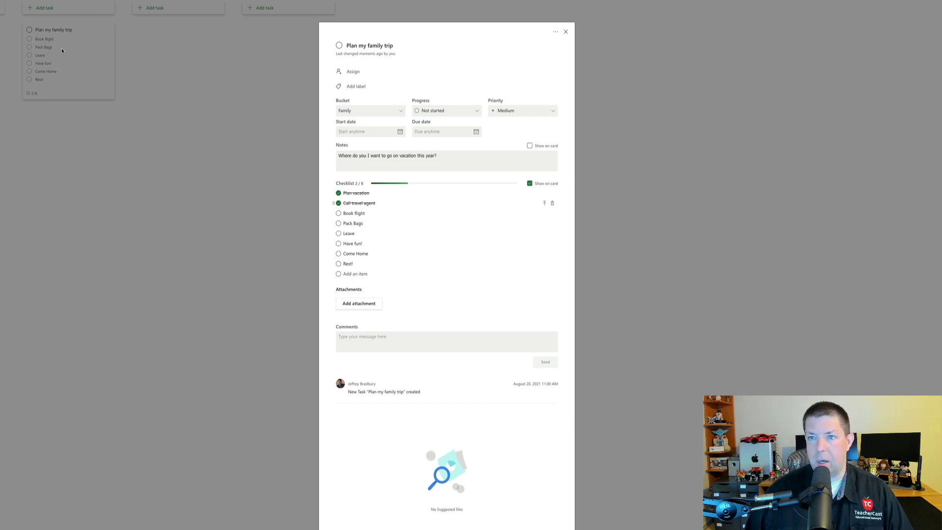
left_click(530, 184)
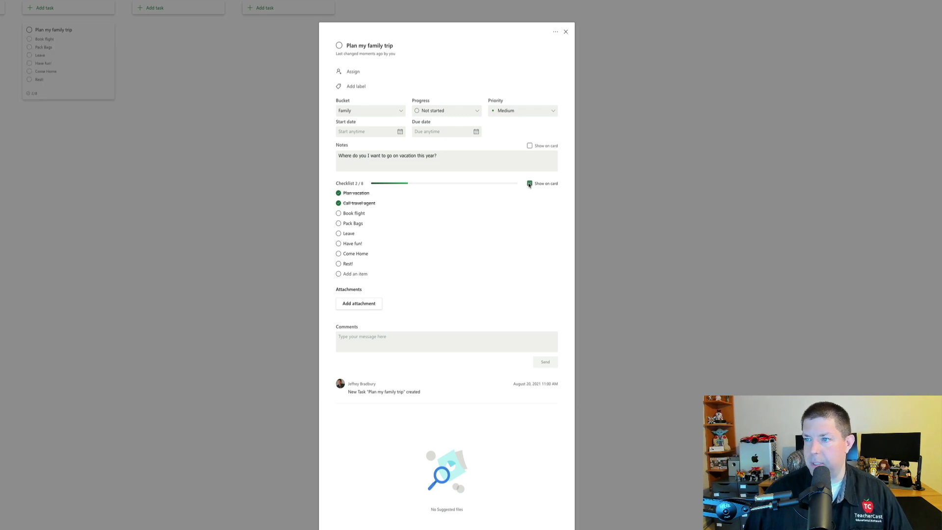
Step: Post the comment 'How is my vacation going?' on the task
left_click(360, 86)
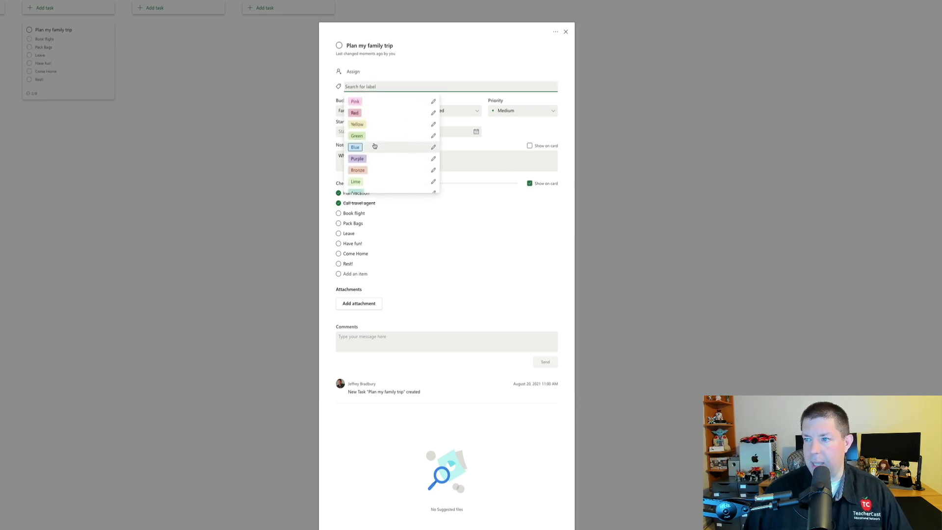
left_click(354, 73)
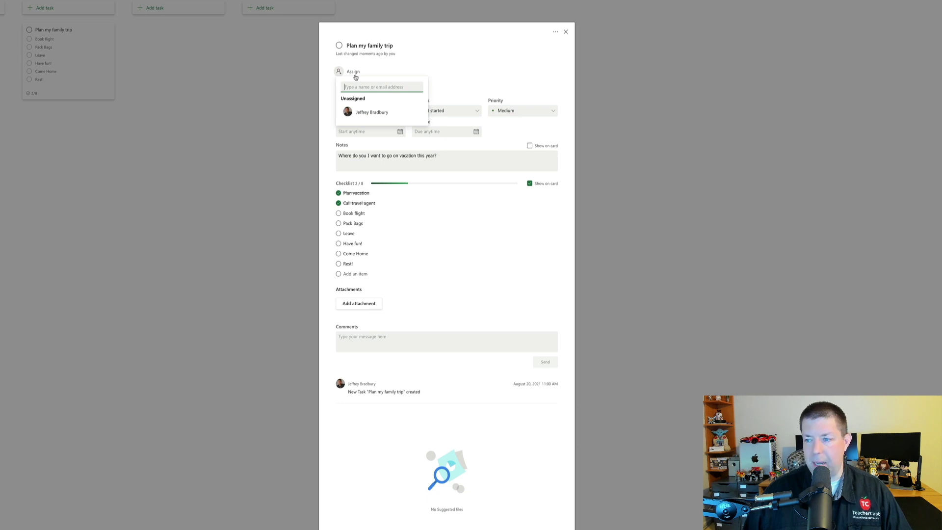
left_click(394, 336)
left_click(393, 336)
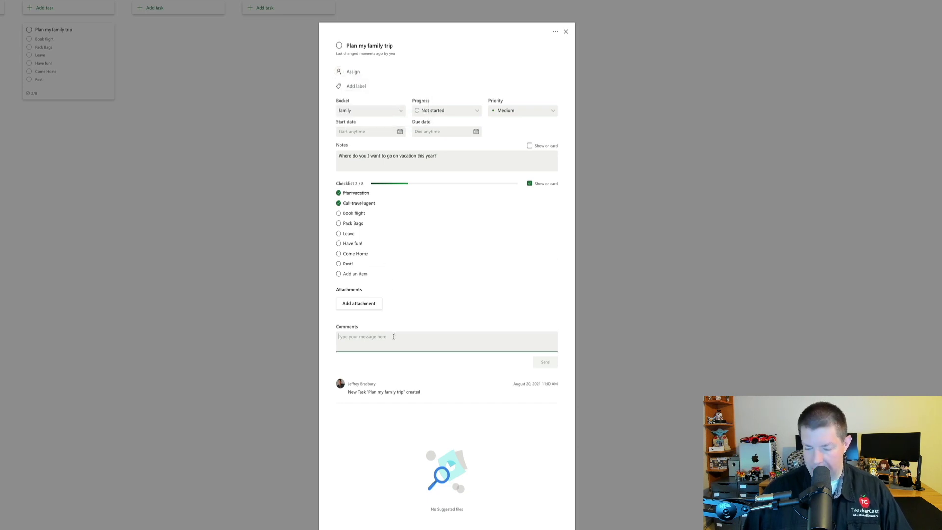
type("How is my ")
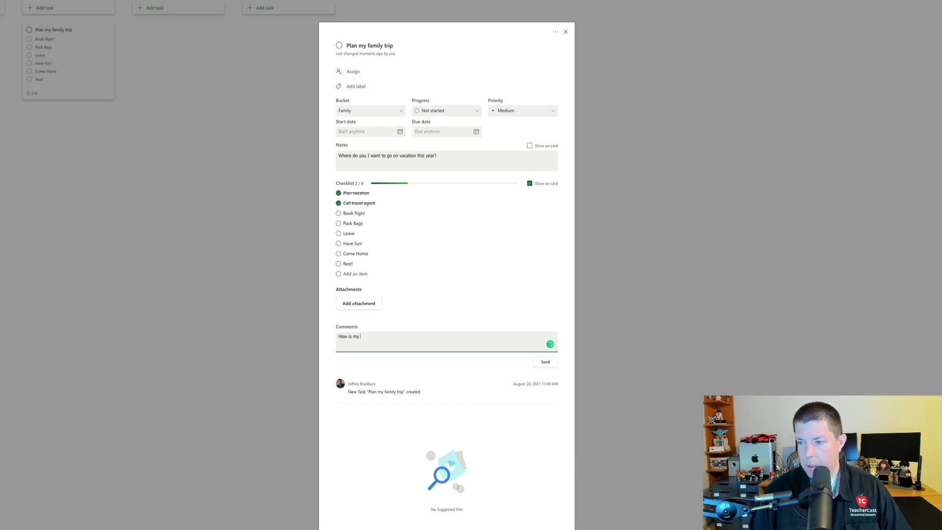
type("vacation going?")
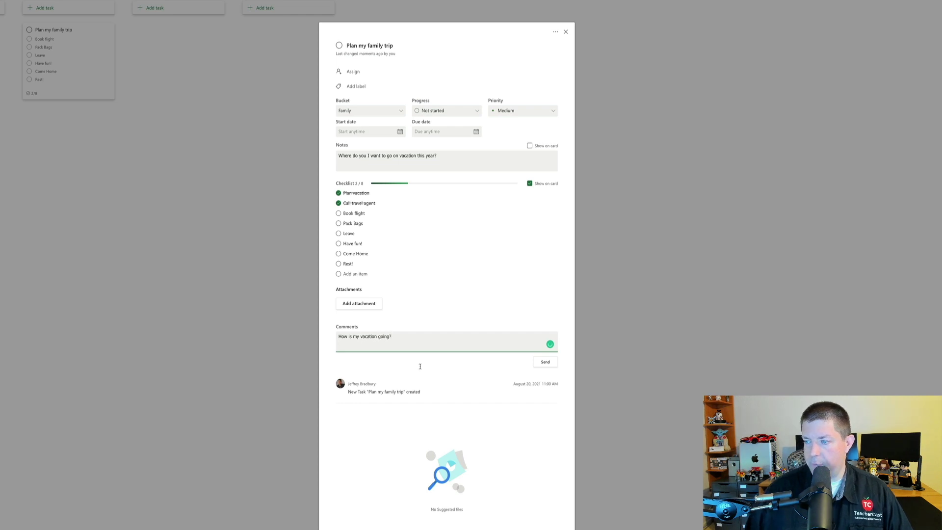
left_click(543, 362)
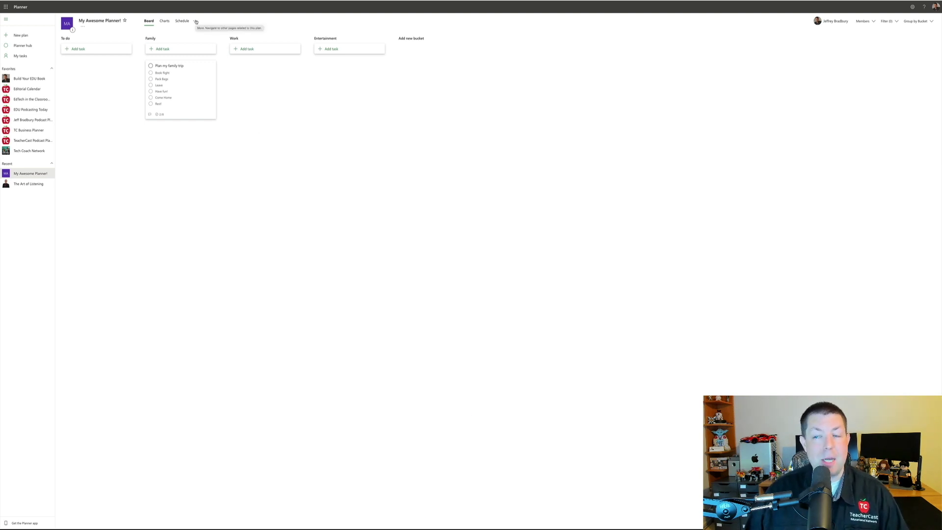
Step: In Plan settings, try several suggested backgrounds and settle on the notebook-and-pen photo
left_click(195, 22)
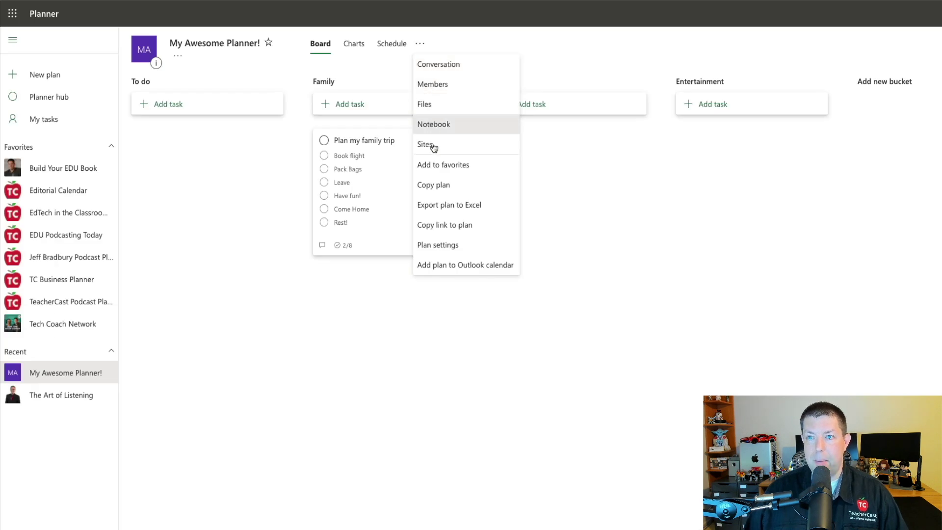
left_click(444, 243)
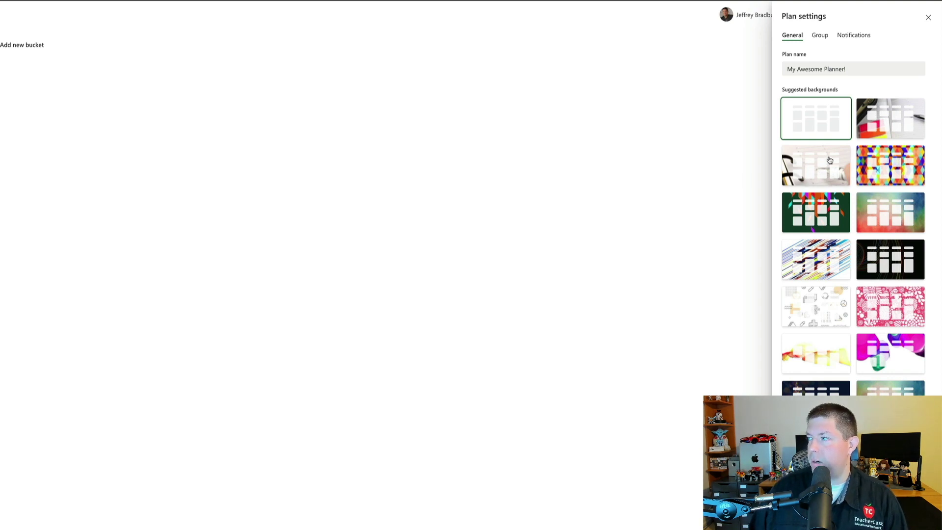
left_click(872, 137)
left_click(874, 167)
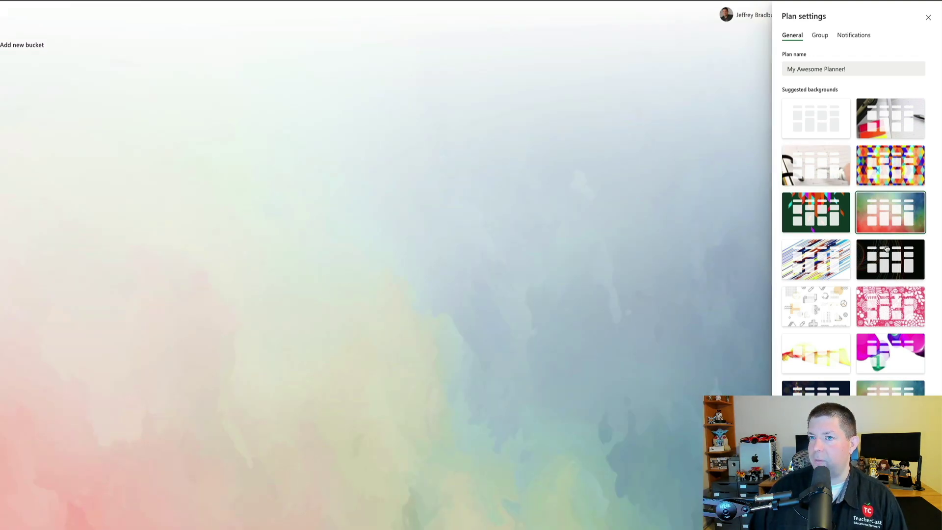
left_click(887, 249)
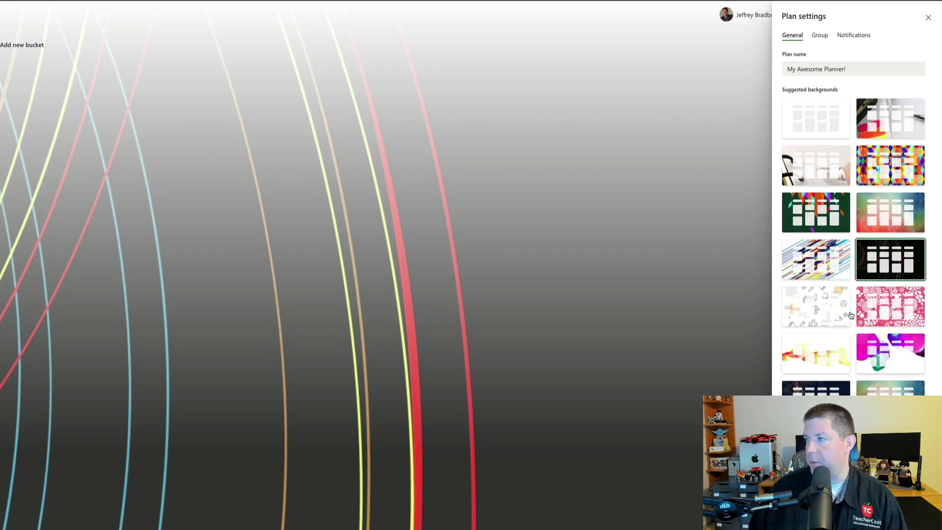
left_click(812, 161)
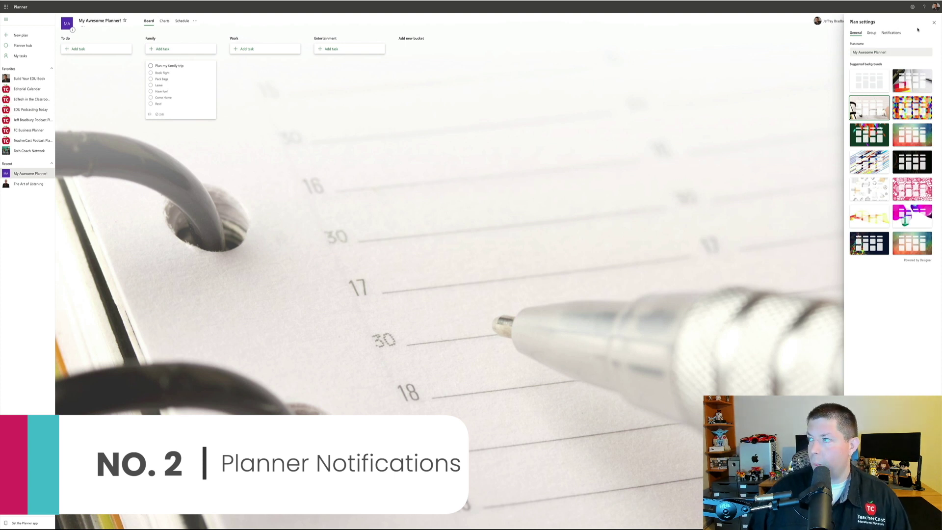
Step: Show the Notifications tab of Plan settings
left_click(892, 33)
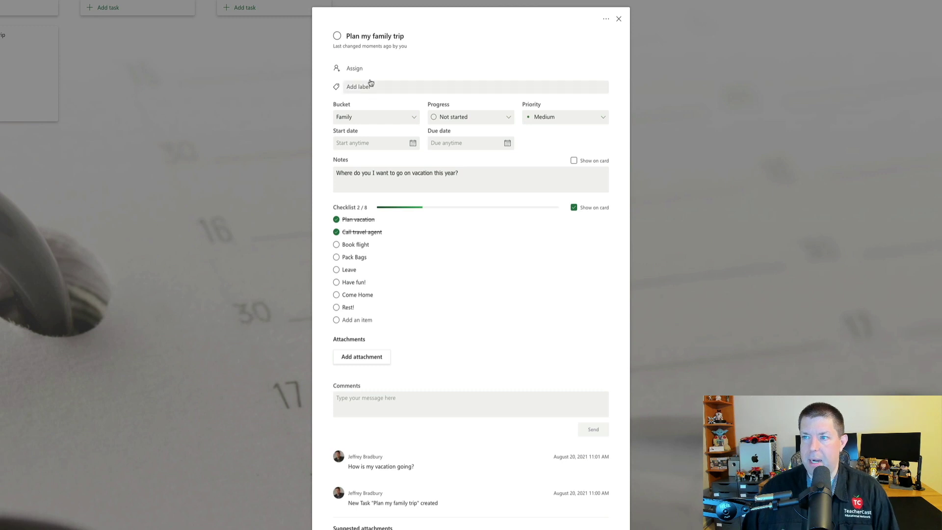
Step: Assign 'Plan my family trip' to the plan's only listed member
left_click(357, 69)
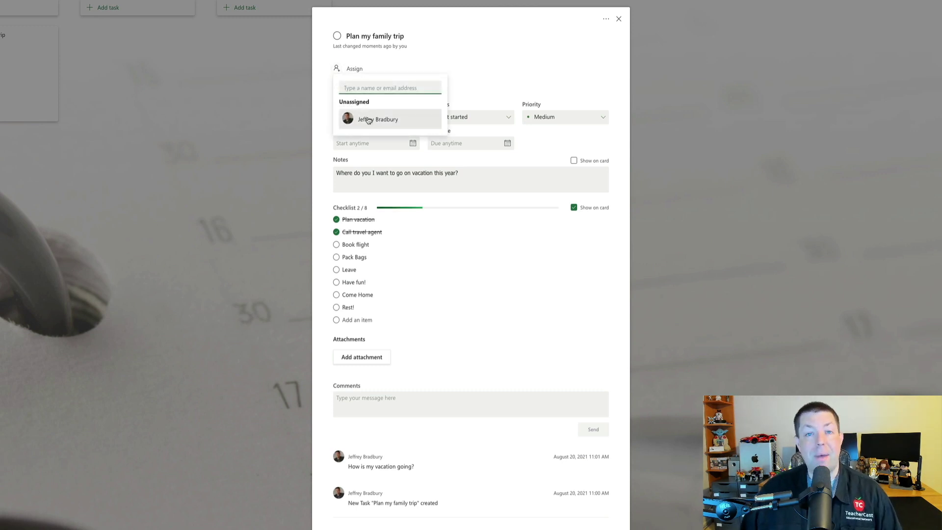
left_click(369, 119)
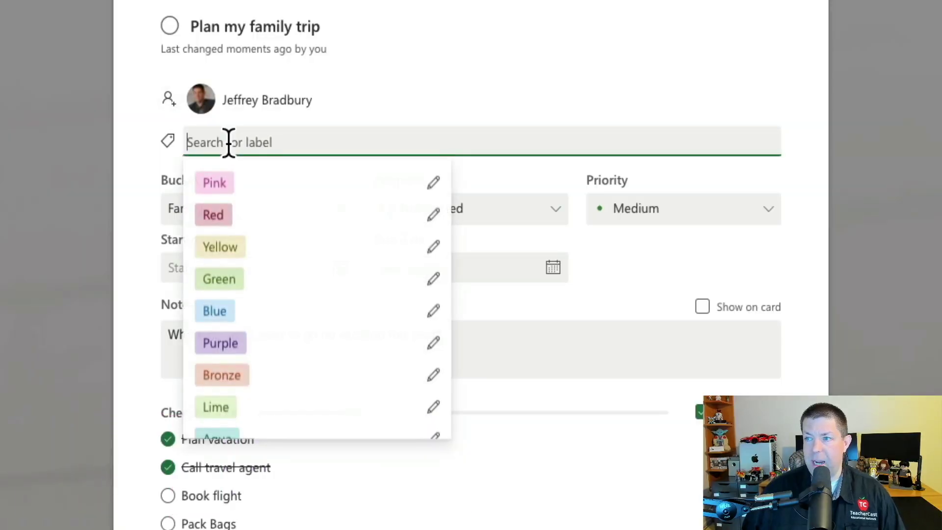
Step: Add the Blue, Pink and Red labels to the task
scroll(230, 289, "down", 1)
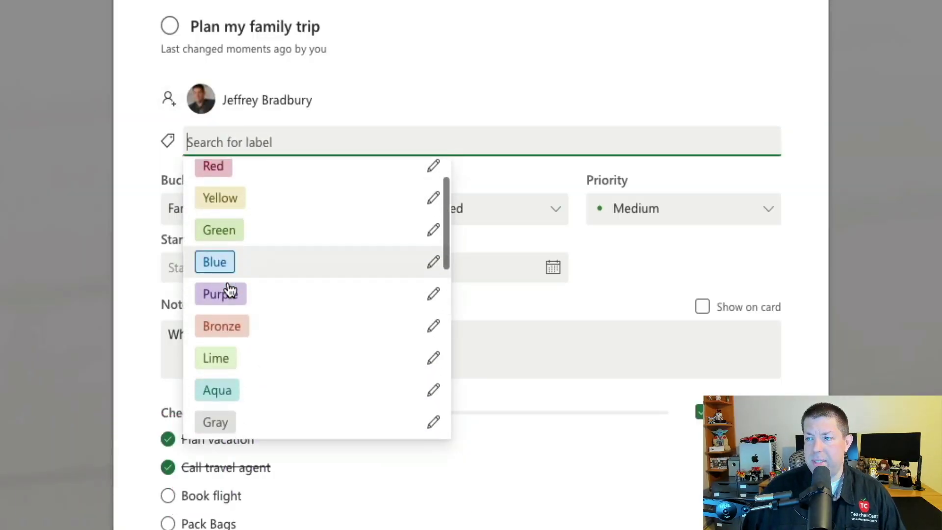
scroll(228, 288, "down", 2)
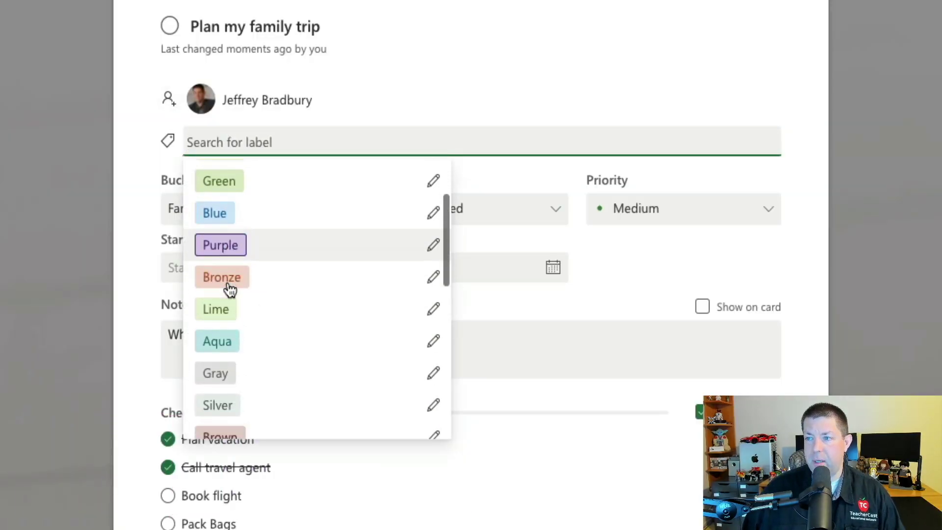
left_click(224, 201)
left_click(267, 185)
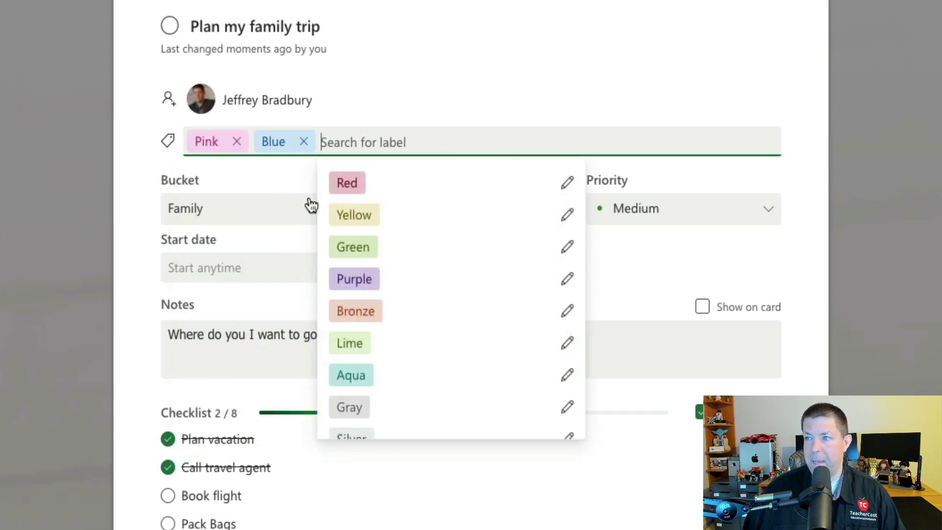
left_click(344, 187)
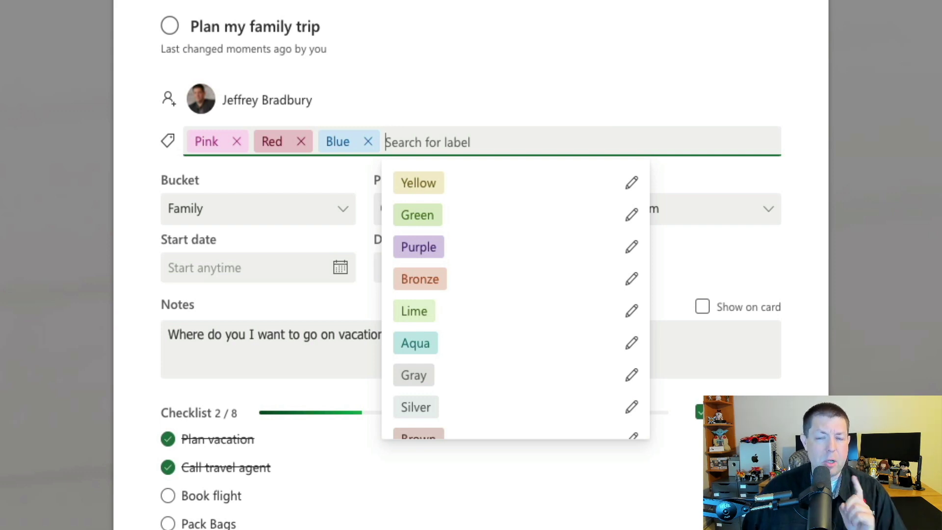
Step: Rename Blue to the assignee's first name, Red to Family and Pink to Travel Agent
left_click(332, 140)
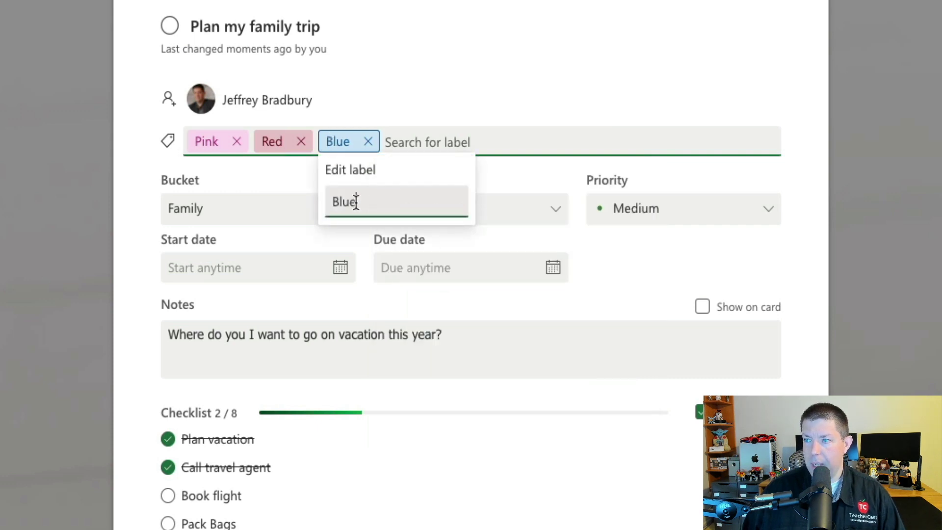
left_click_drag(356, 202, 317, 206)
type("Jeff")
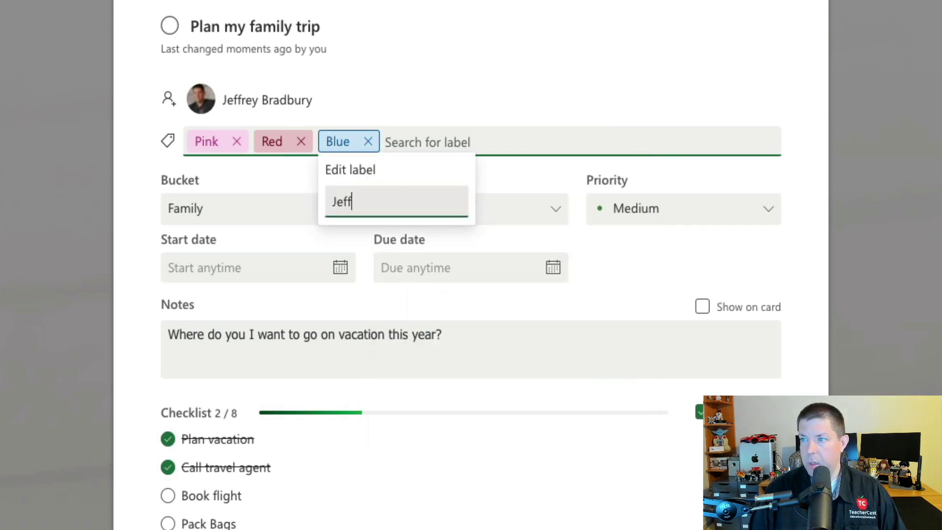
key("Return")
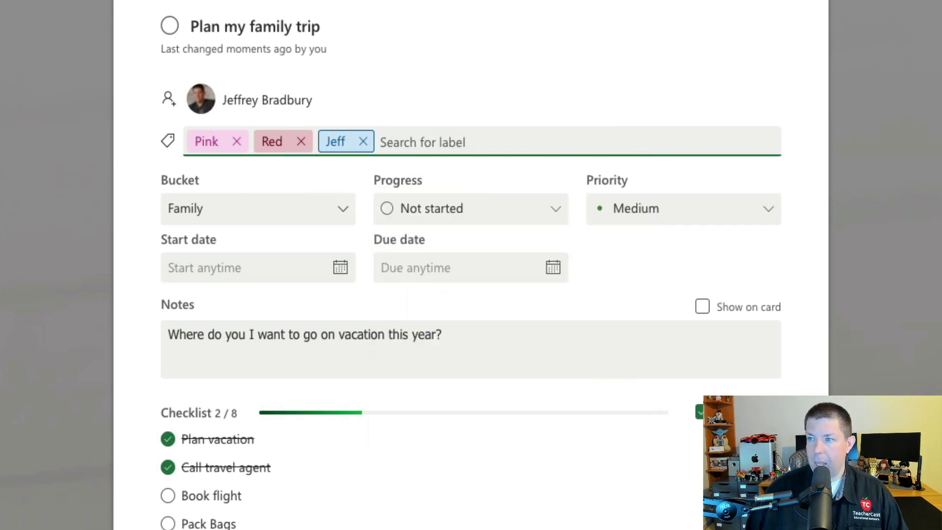
left_click(284, 145)
left_click_drag(321, 201, 223, 205)
type("F")
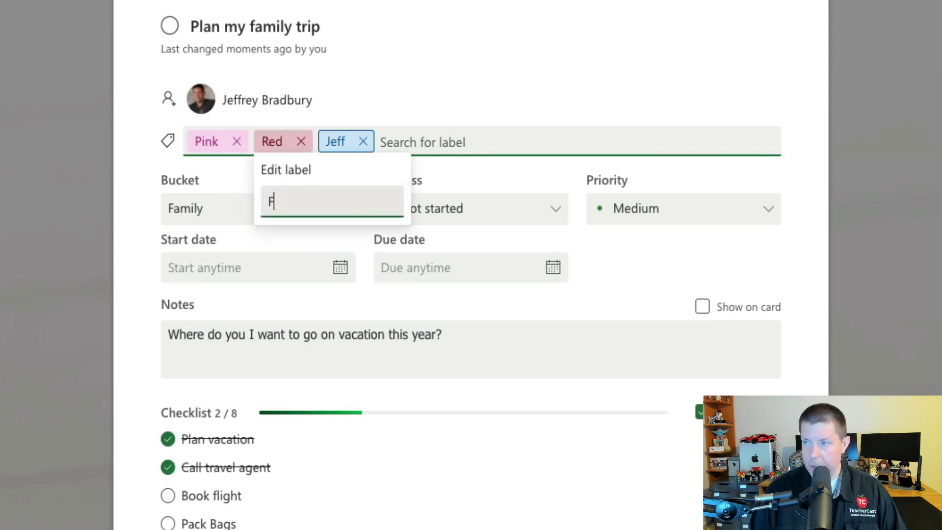
type("amily")
key("Return")
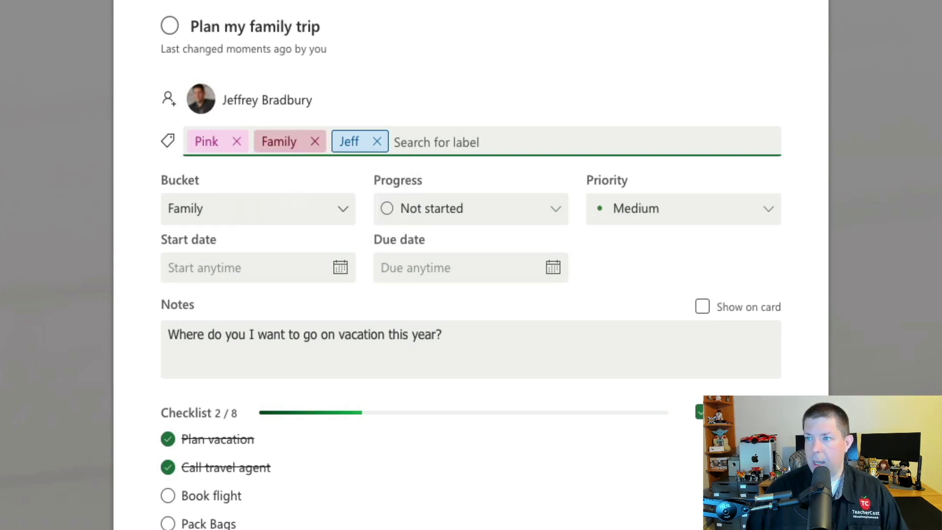
left_click(206, 141)
left_click_drag(255, 193, 148, 203)
type("Travel Agent")
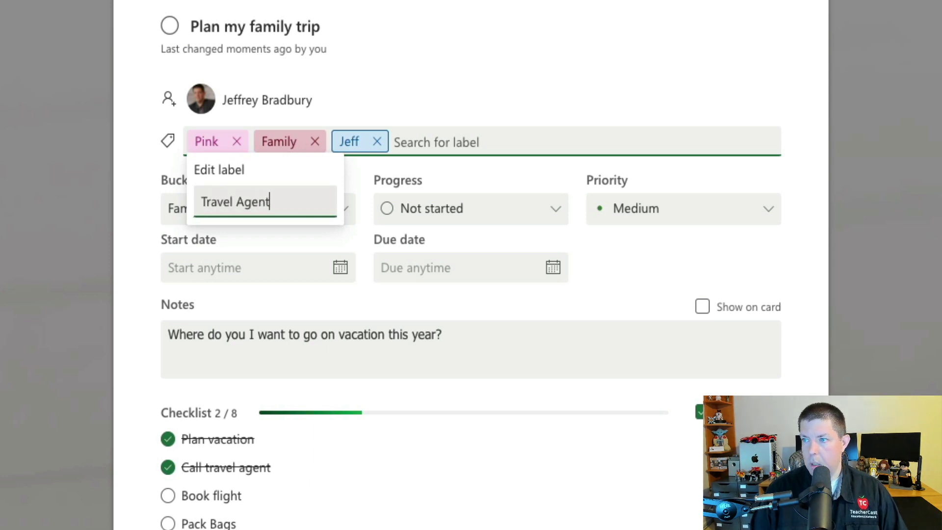
key("Return")
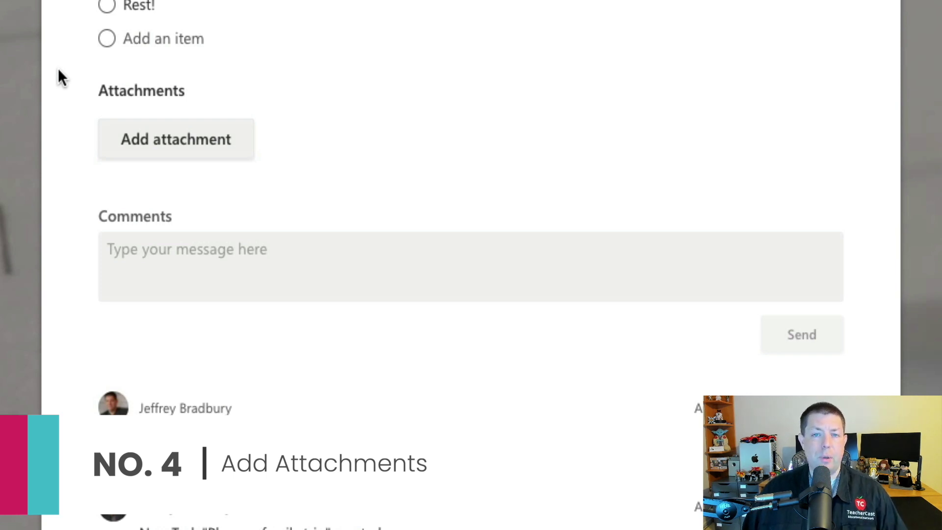
Step: Attach an education.microsoft.com link titled 'Microsoft Education' to the task and open it
left_click(165, 139)
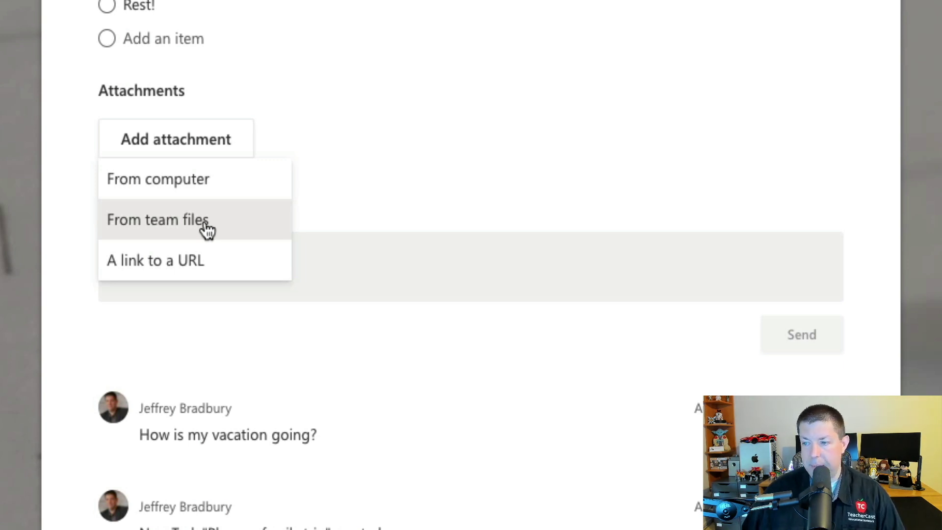
left_click(209, 261)
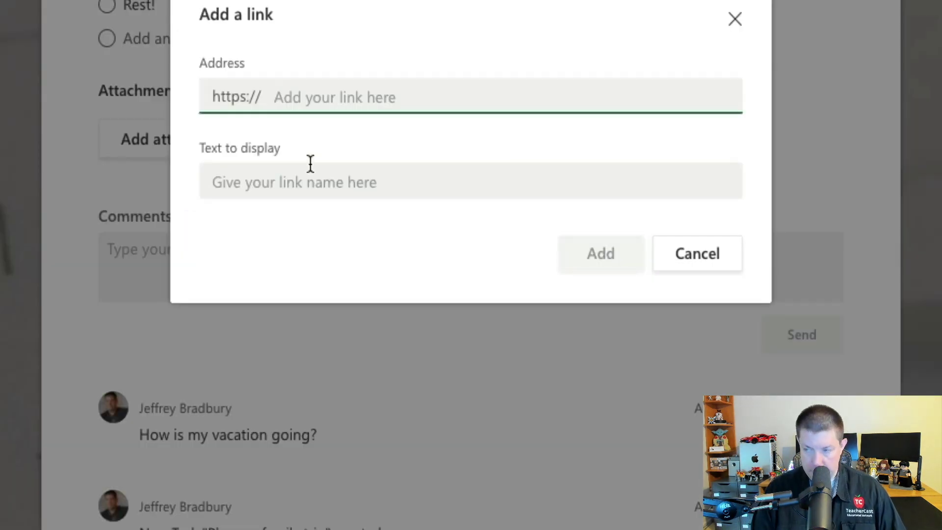
type("edy")
key("BackSpace")
key("BackSpace")
key("BackSpace")
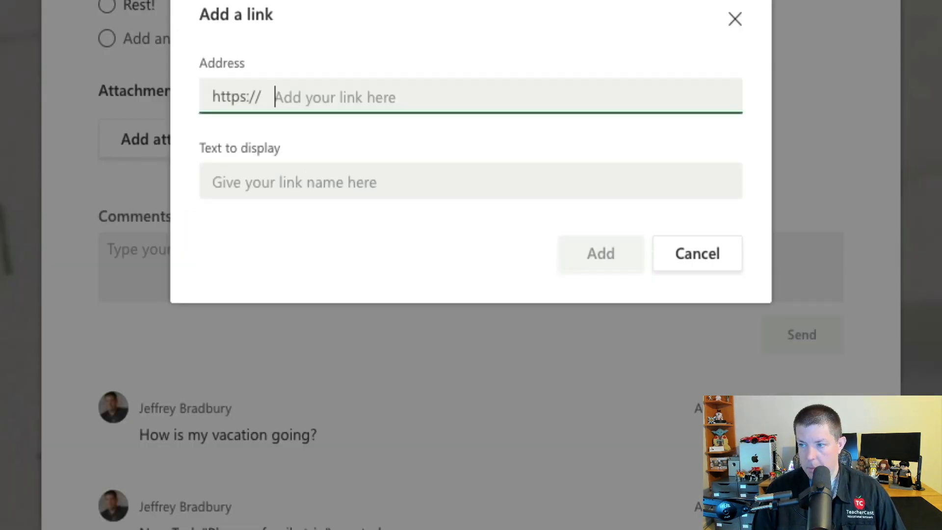
type("educa")
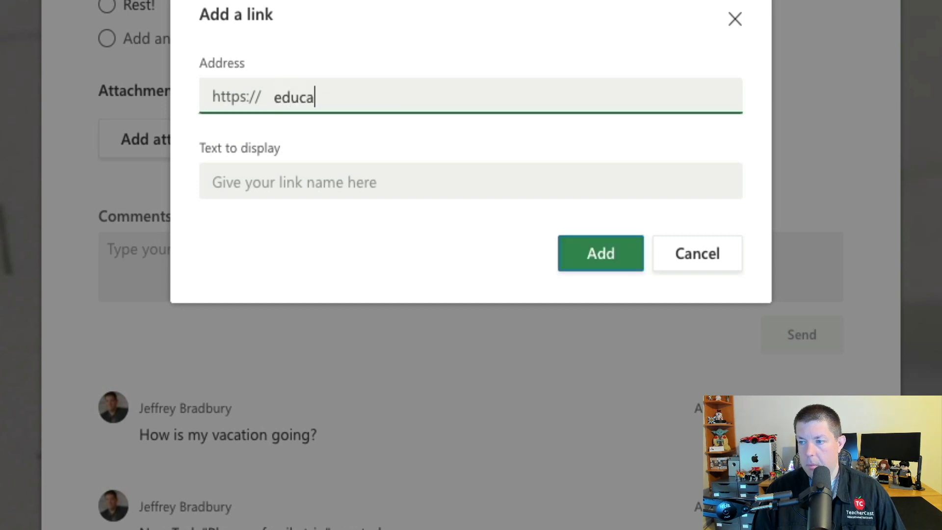
type("tion.microsoft.com")
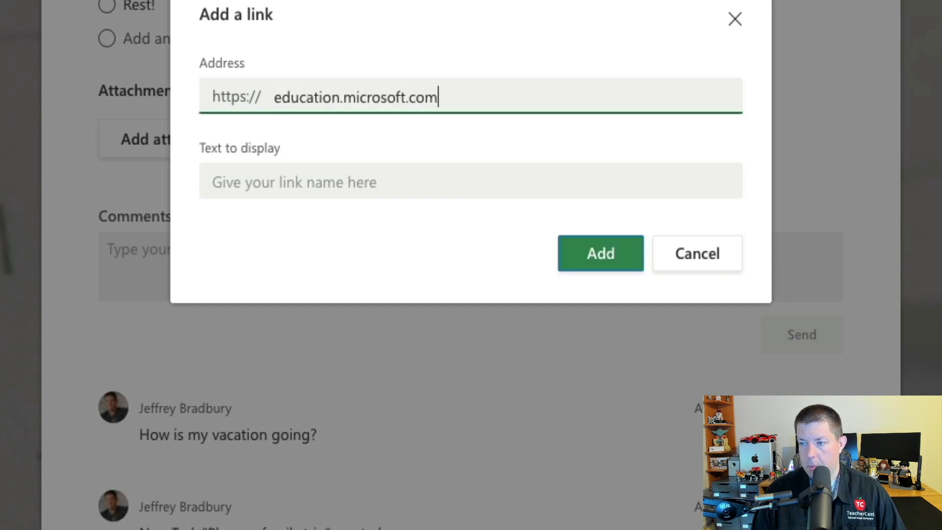
key("Tab")
type("Microsoft Education")
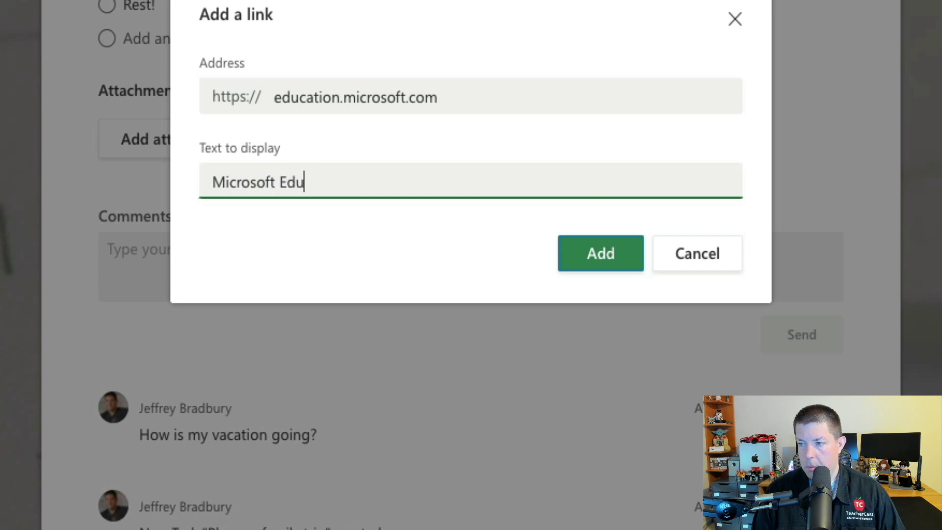
left_click(575, 255)
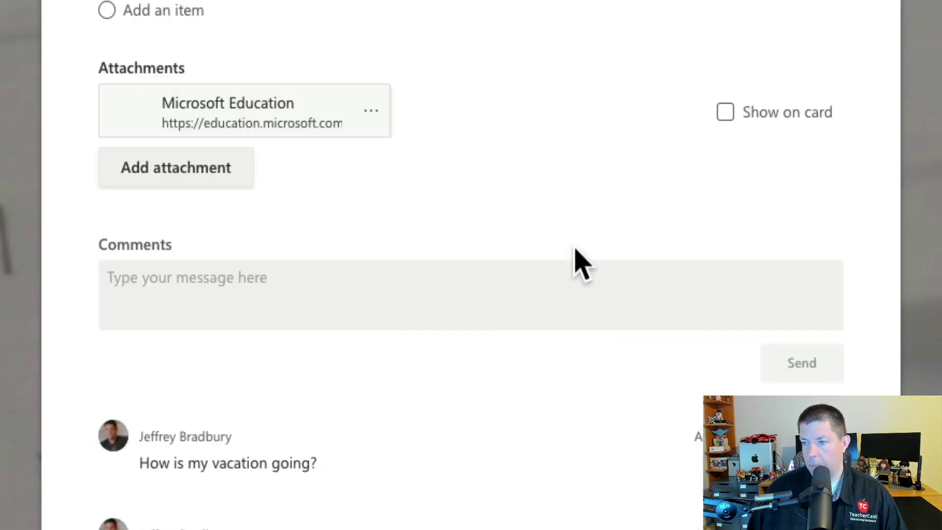
left_click(203, 105)
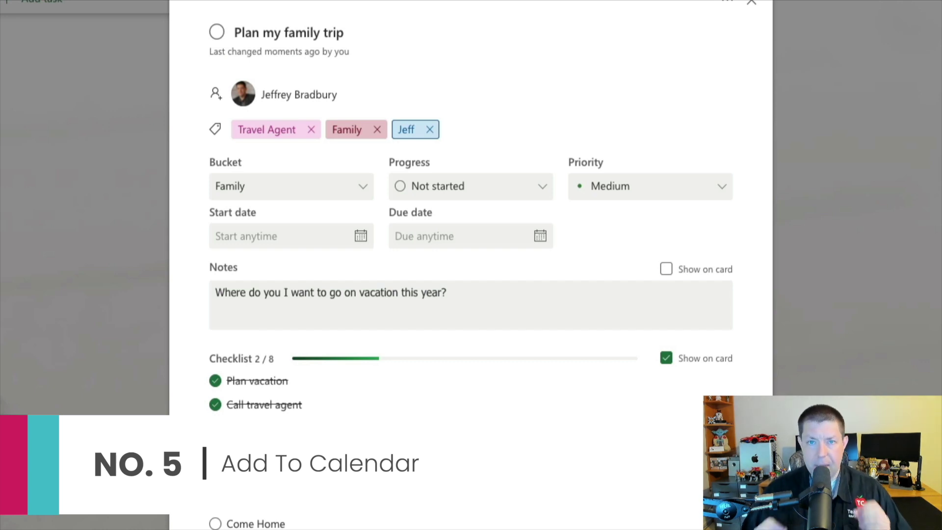
Step: Set start 08/20/2021, due 08/27/2021 and Important priority, then close the task details
left_click(282, 238)
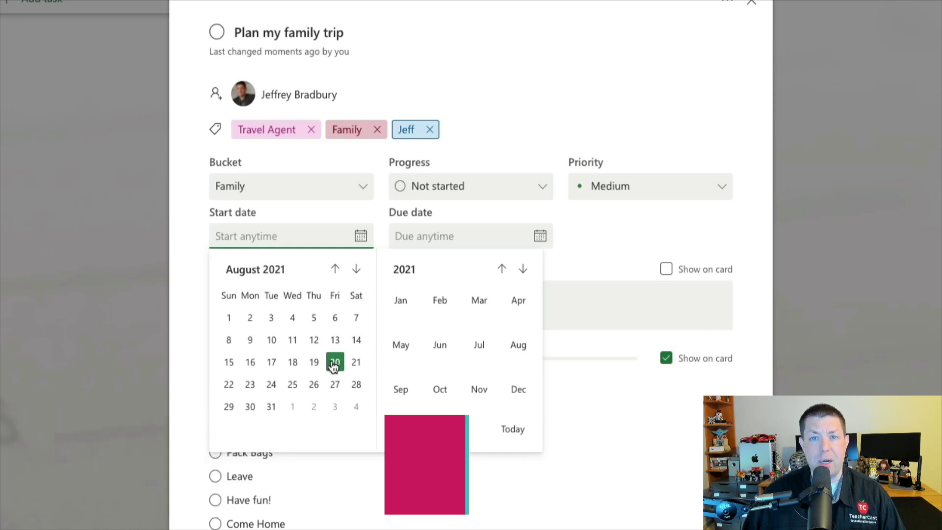
left_click(334, 364)
left_click(445, 226)
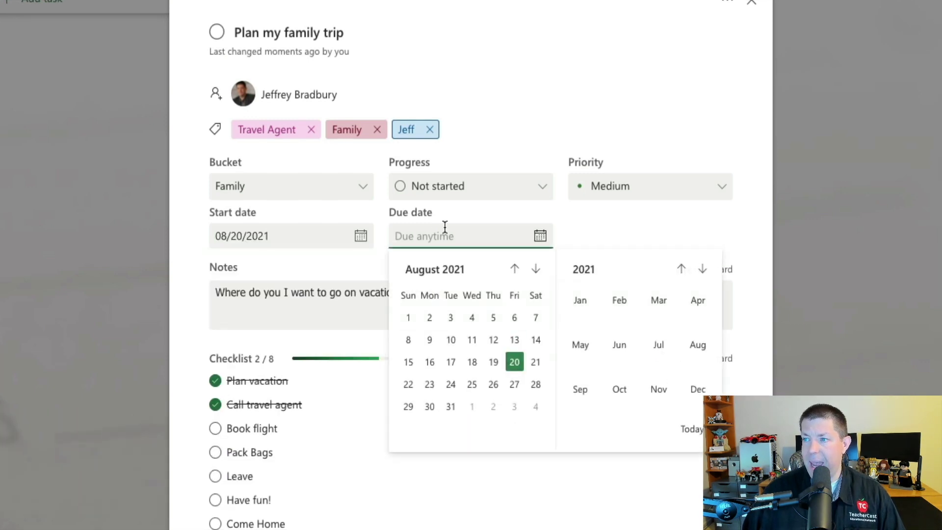
left_click(513, 385)
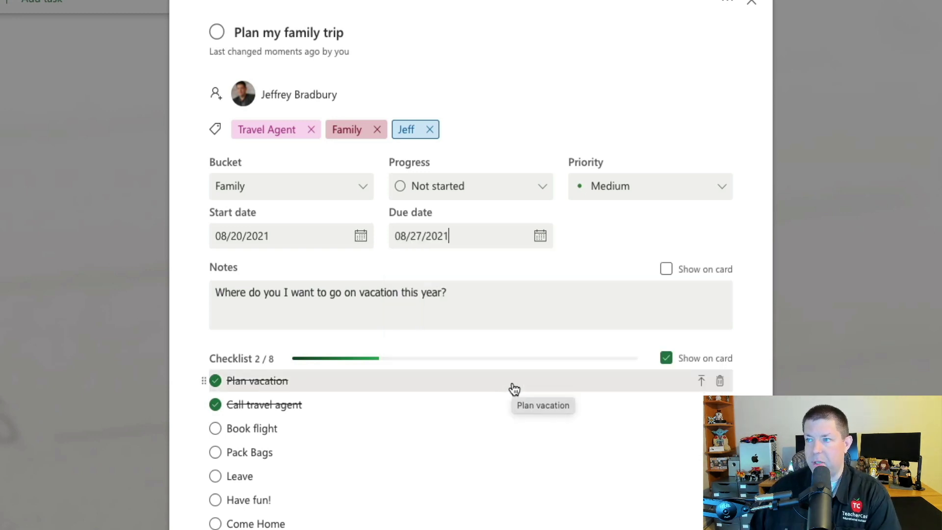
left_click(605, 191)
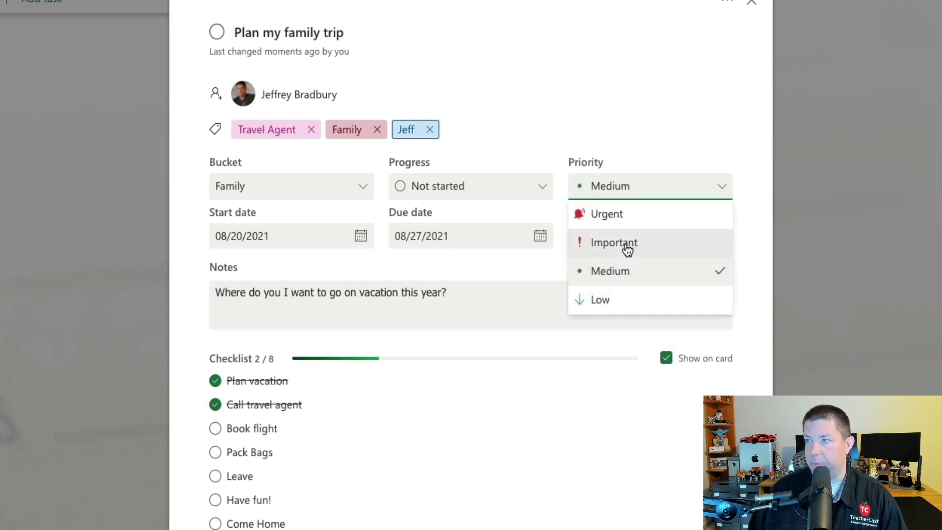
left_click(626, 249)
left_click(58, 267)
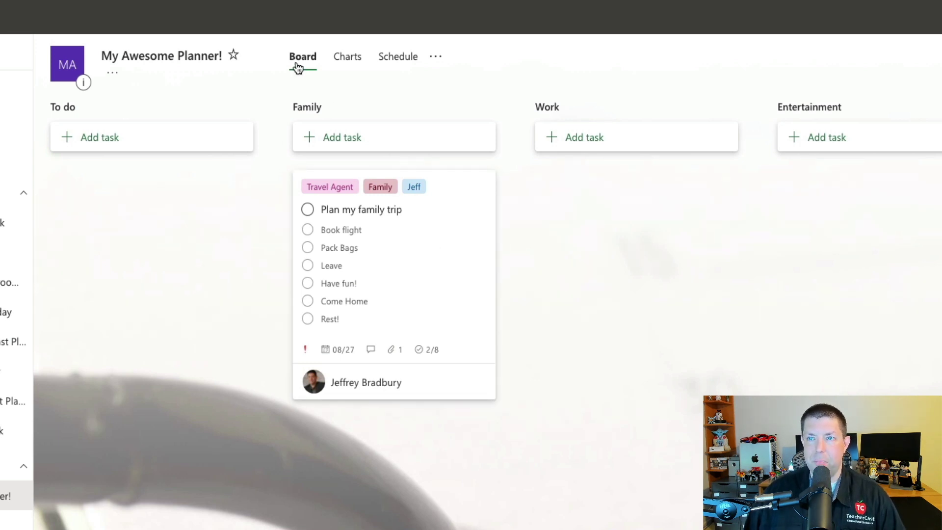
Step: Show the family-trip plan as a month calendar in the Schedule view
left_click(388, 60)
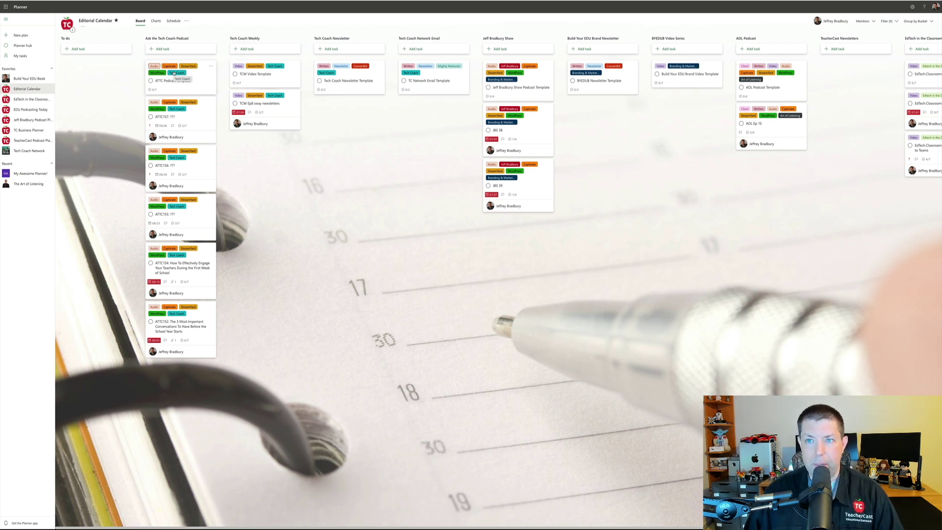
Step: Check the ATTC157 task's details, then view the plan's month schedule and its progress charts
left_click(188, 117)
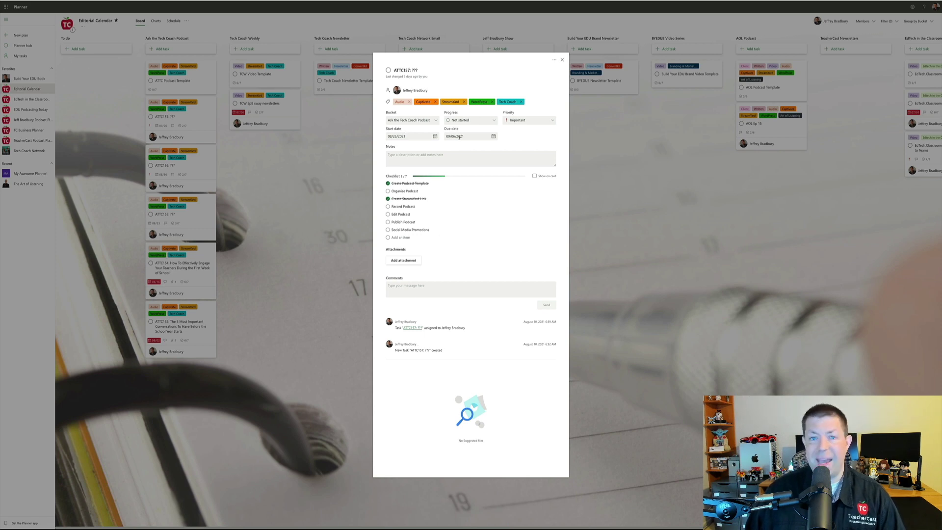
left_click(344, 140)
left_click(174, 21)
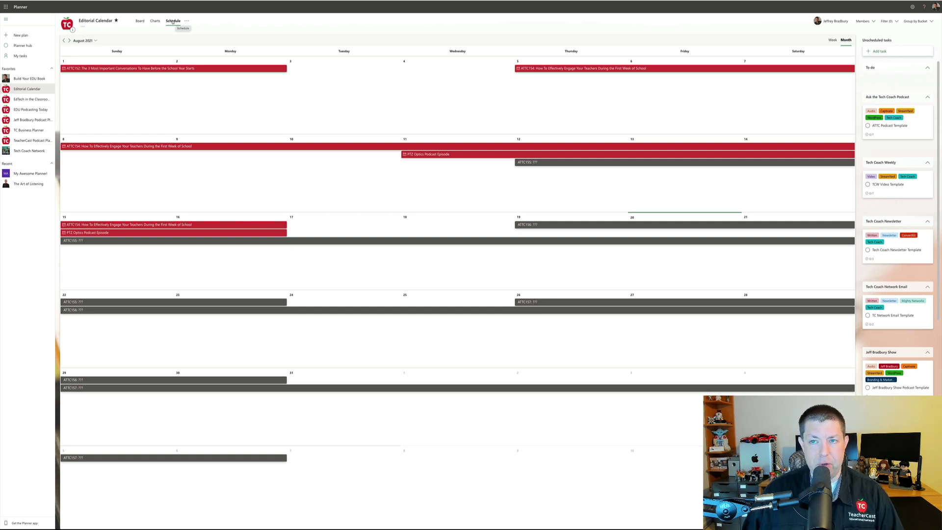
left_click(156, 21)
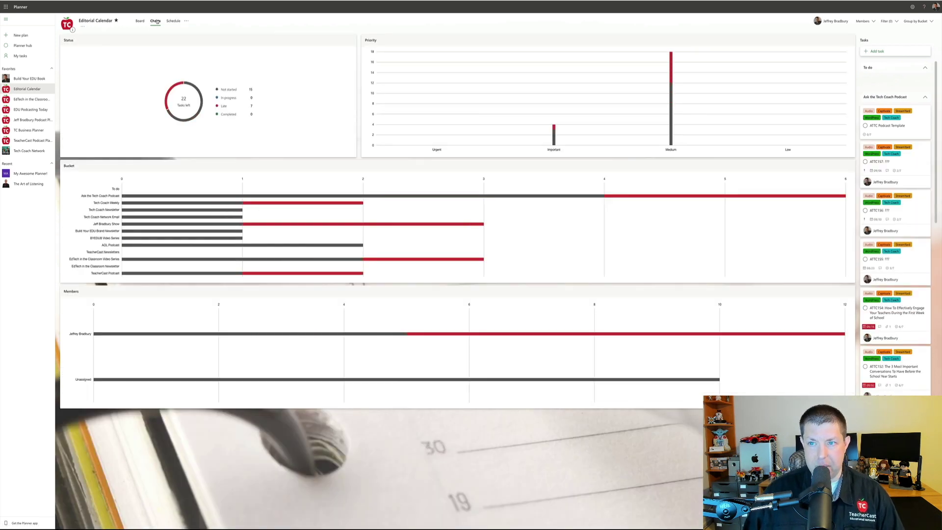